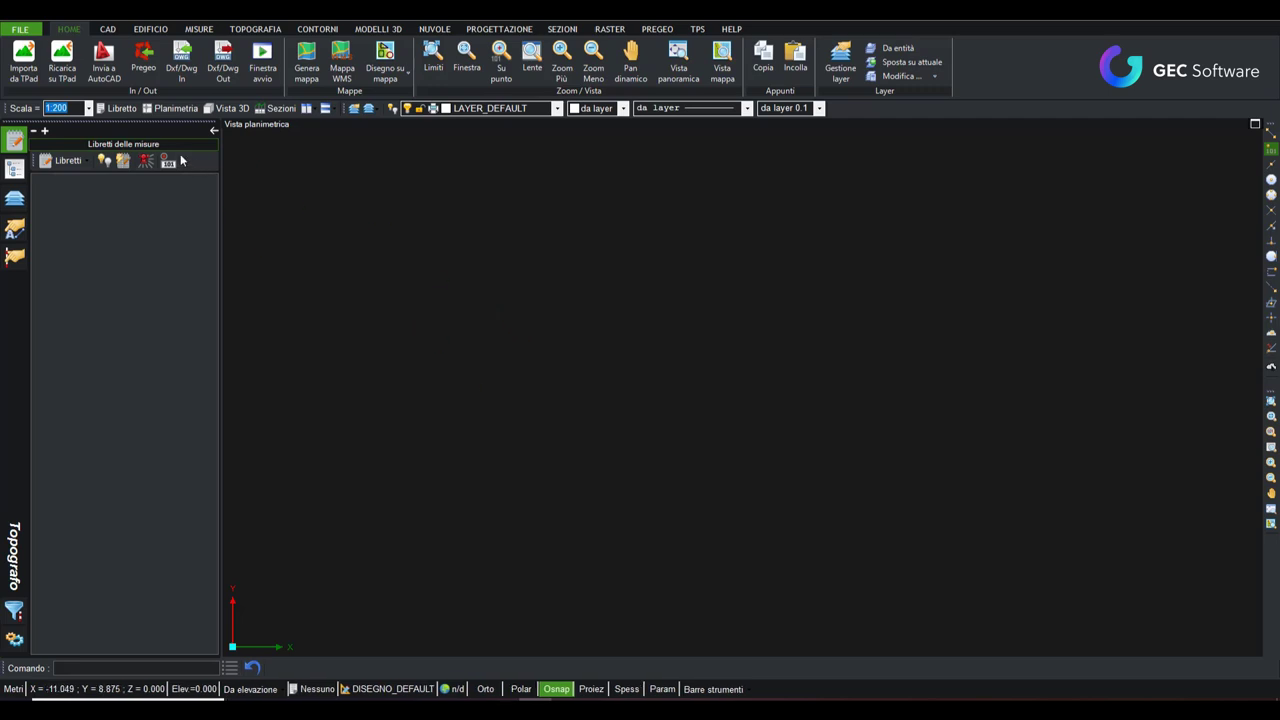
Step: Create the new 'Nuovo libretto' booklet and bring up its Importa da strumento window of Topcon formats
{"action": "left_click", "coordinate": [122, 108]}
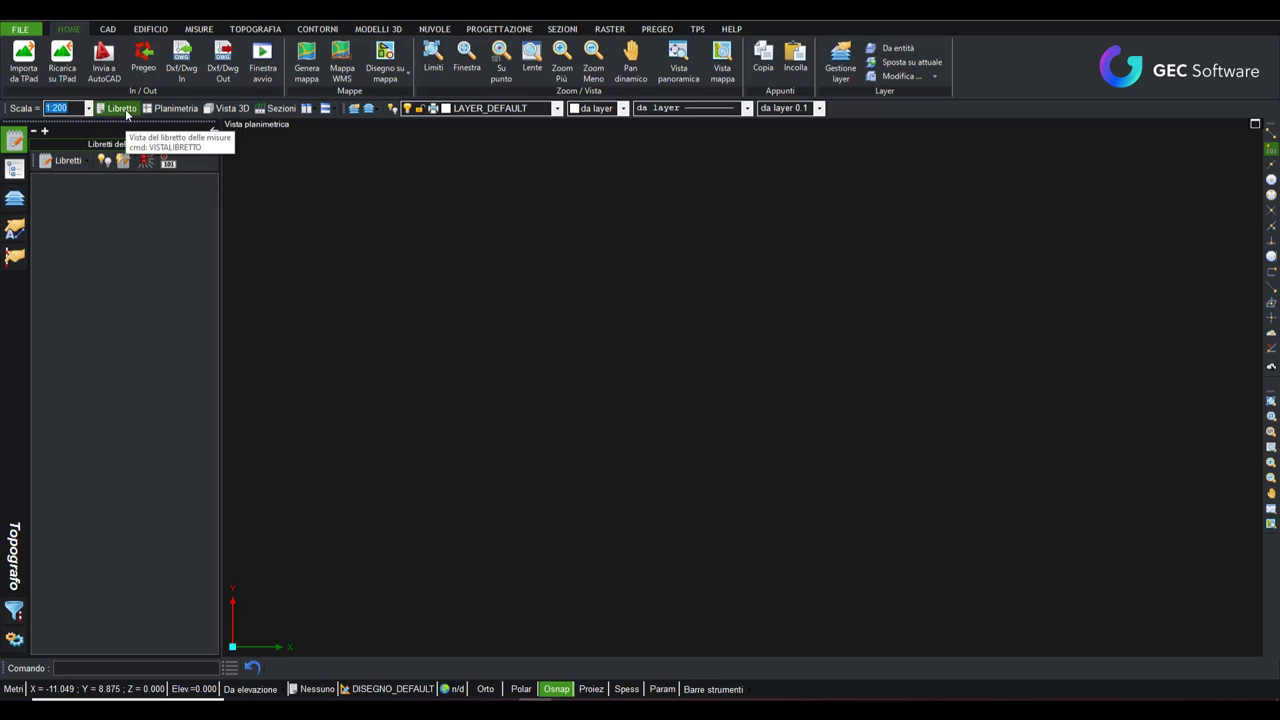
{"action": "left_click", "coordinate": [68, 160]}
{"action": "left_click", "coordinate": [90, 185]}
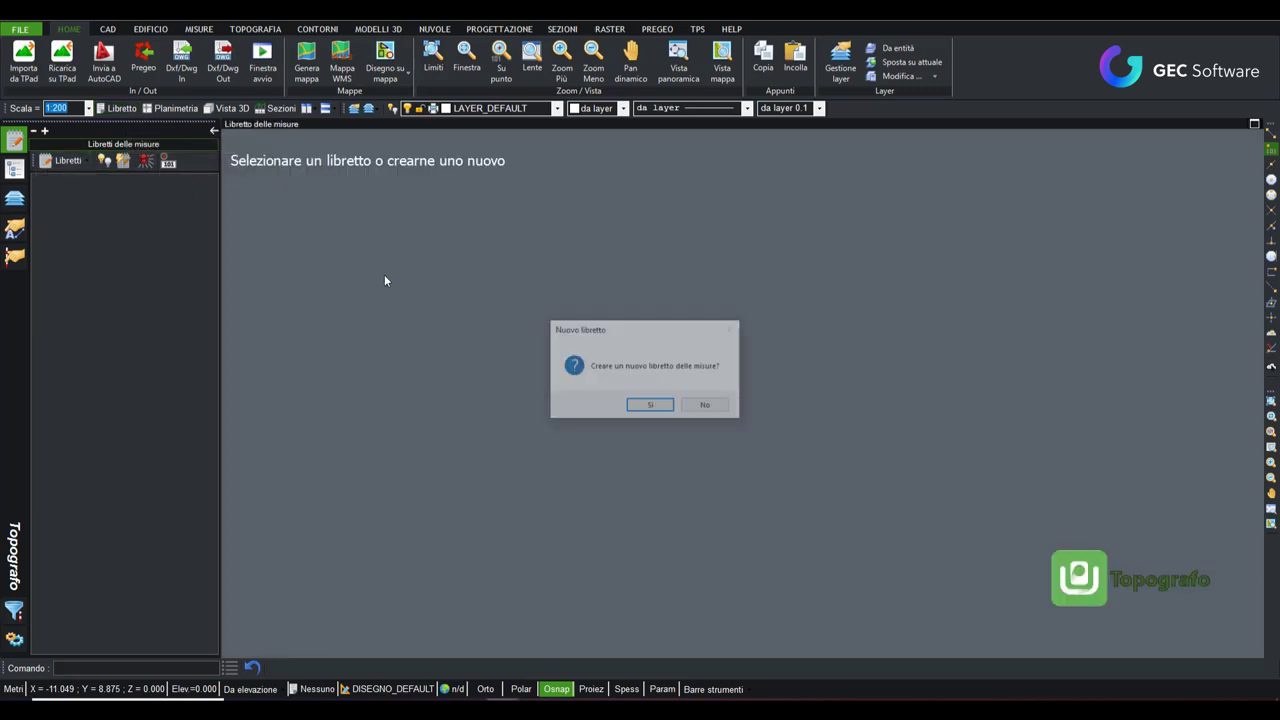
{"action": "left_click", "coordinate": [632, 403]}
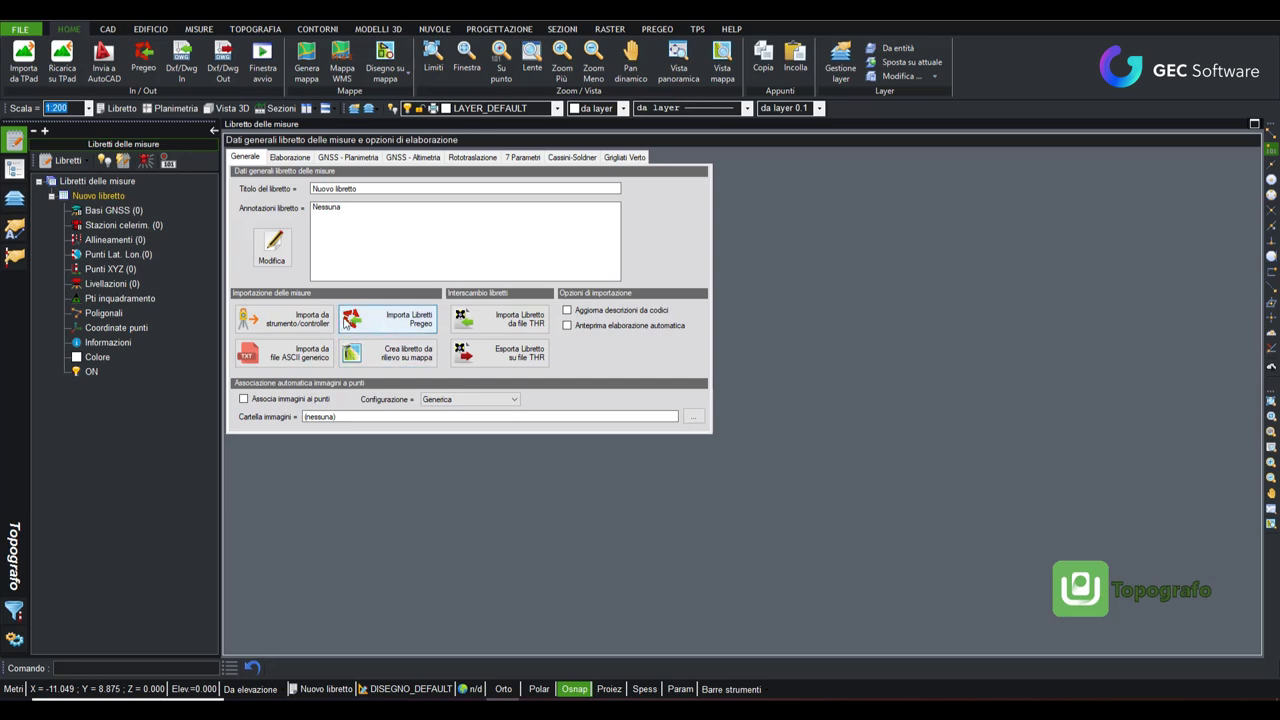
{"action": "left_click", "coordinate": [280, 318]}
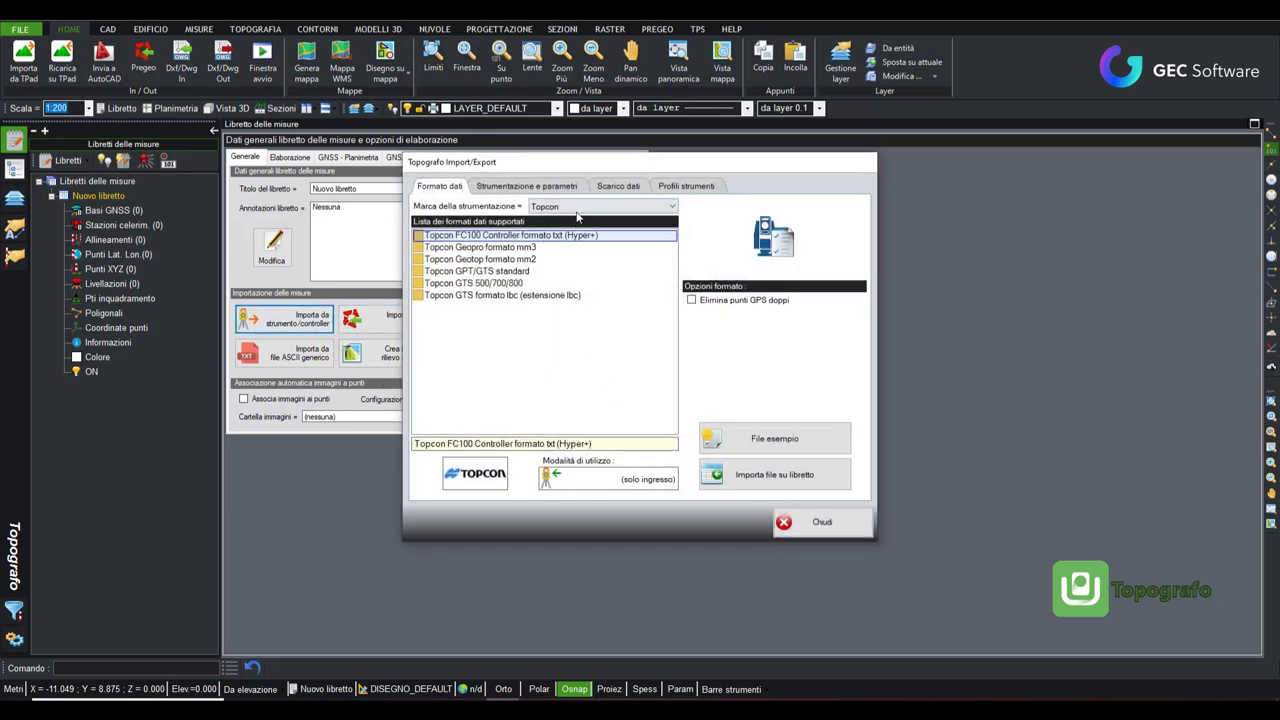
Step: Set the instrument brand to Tutte, browse the full format list, then close the Import/Export window
{"action": "left_click", "coordinate": [577, 206]}
{"action": "left_click", "coordinate": [560, 430]}
{"action": "scroll", "coordinate": [492, 420], "scroll_direction": "down", "scroll_amount": 1}
{"action": "scroll", "coordinate": [492, 430], "scroll_direction": "down", "scroll_amount": 4}
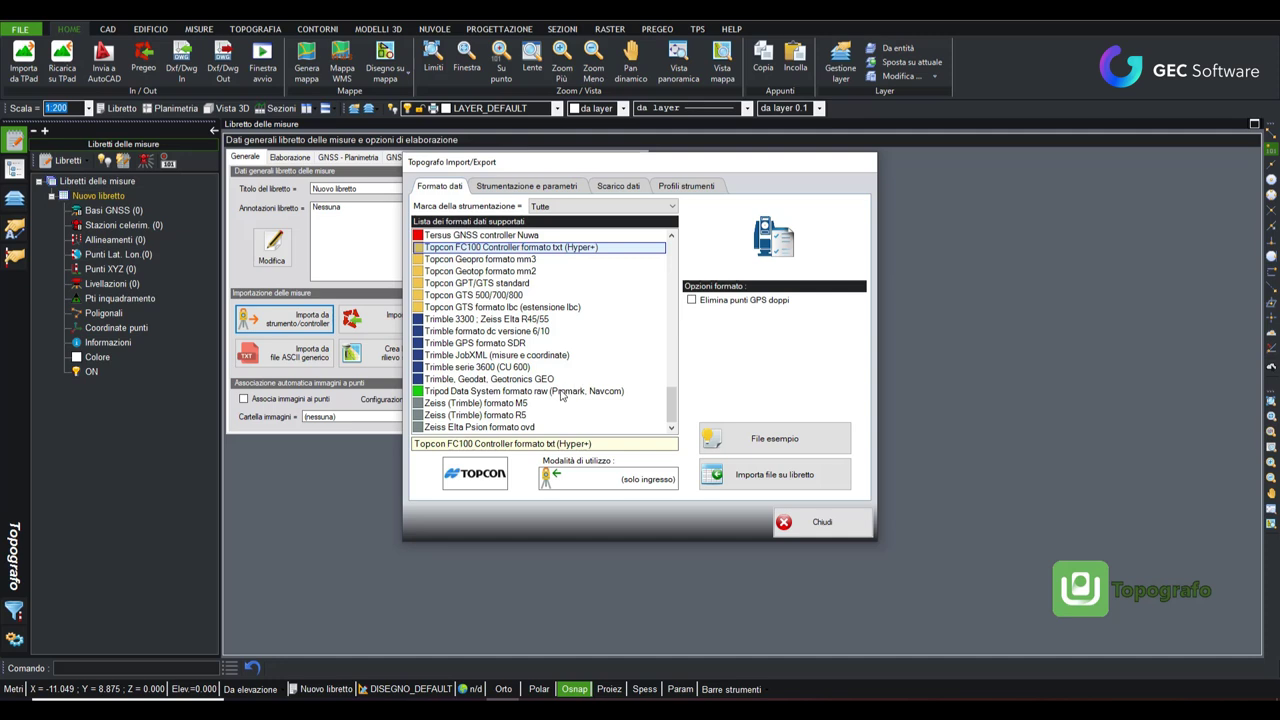
{"action": "left_click", "coordinate": [826, 528]}
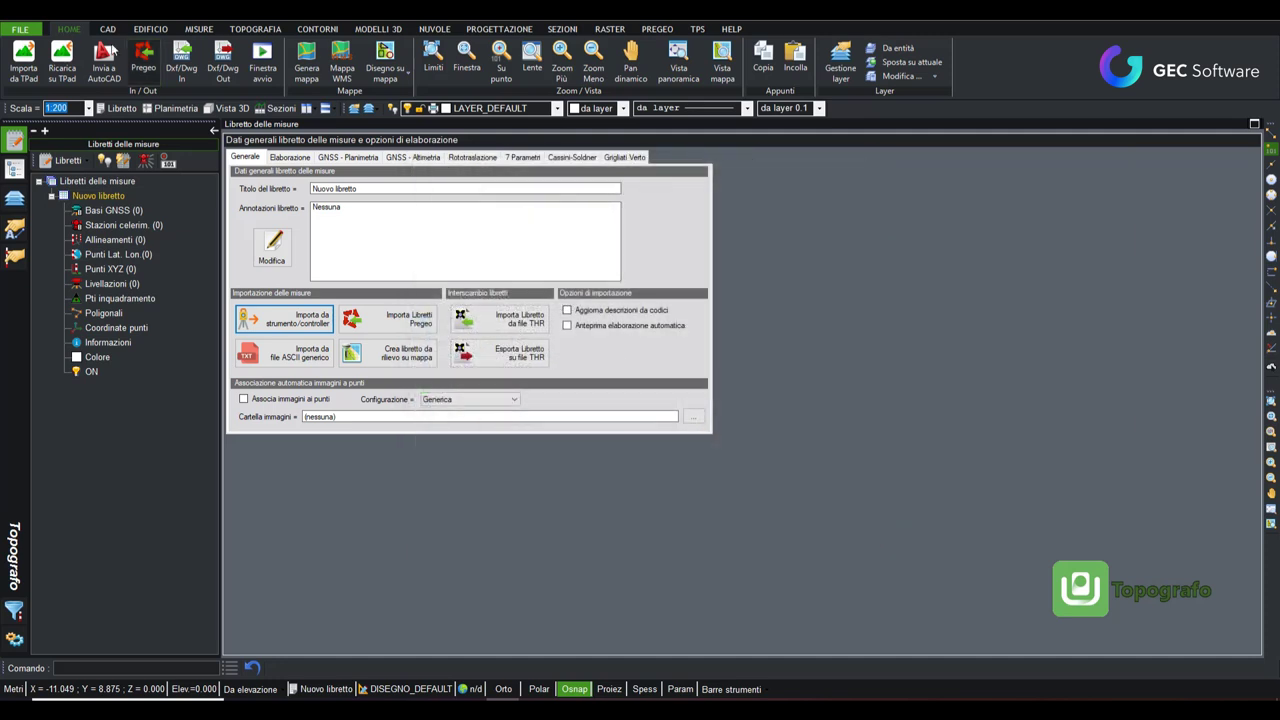
Step: Browse the PREGEO tab and the FILE menu, ending on the CAD tab
{"action": "left_click", "coordinate": [656, 34]}
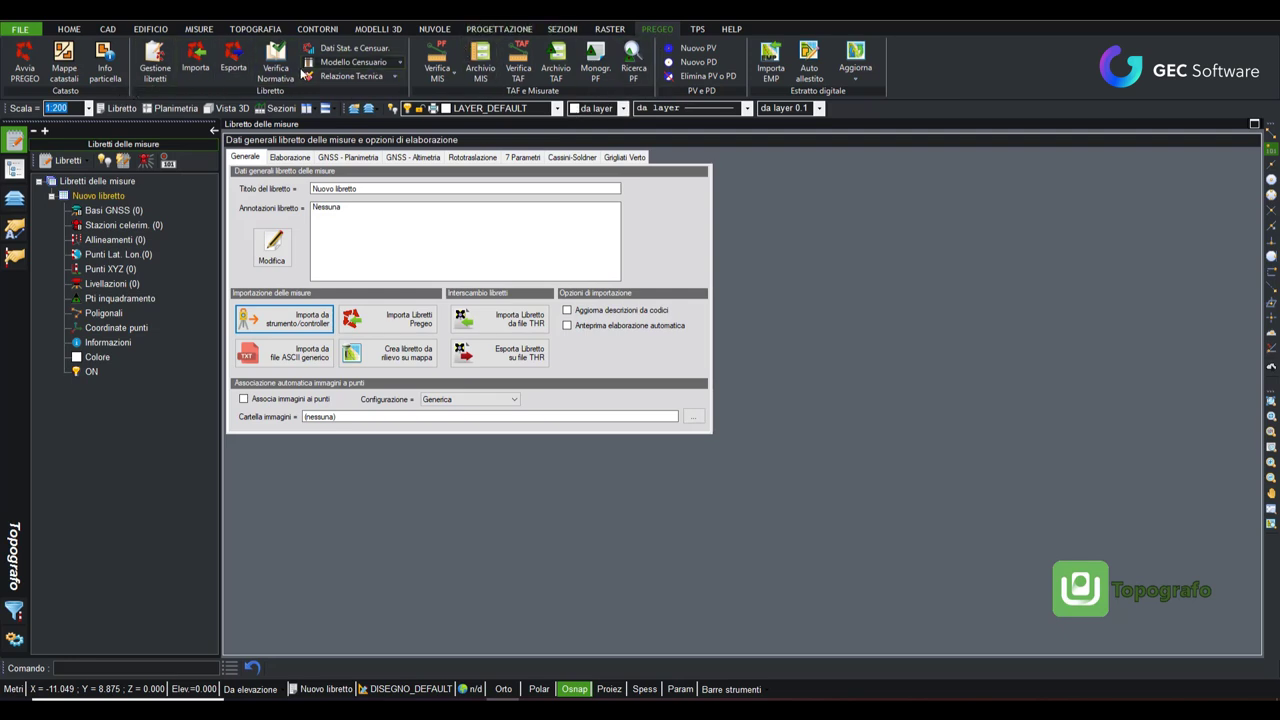
{"action": "left_click", "coordinate": [18, 31]}
{"action": "mouse_move", "coordinate": [68, 361]}
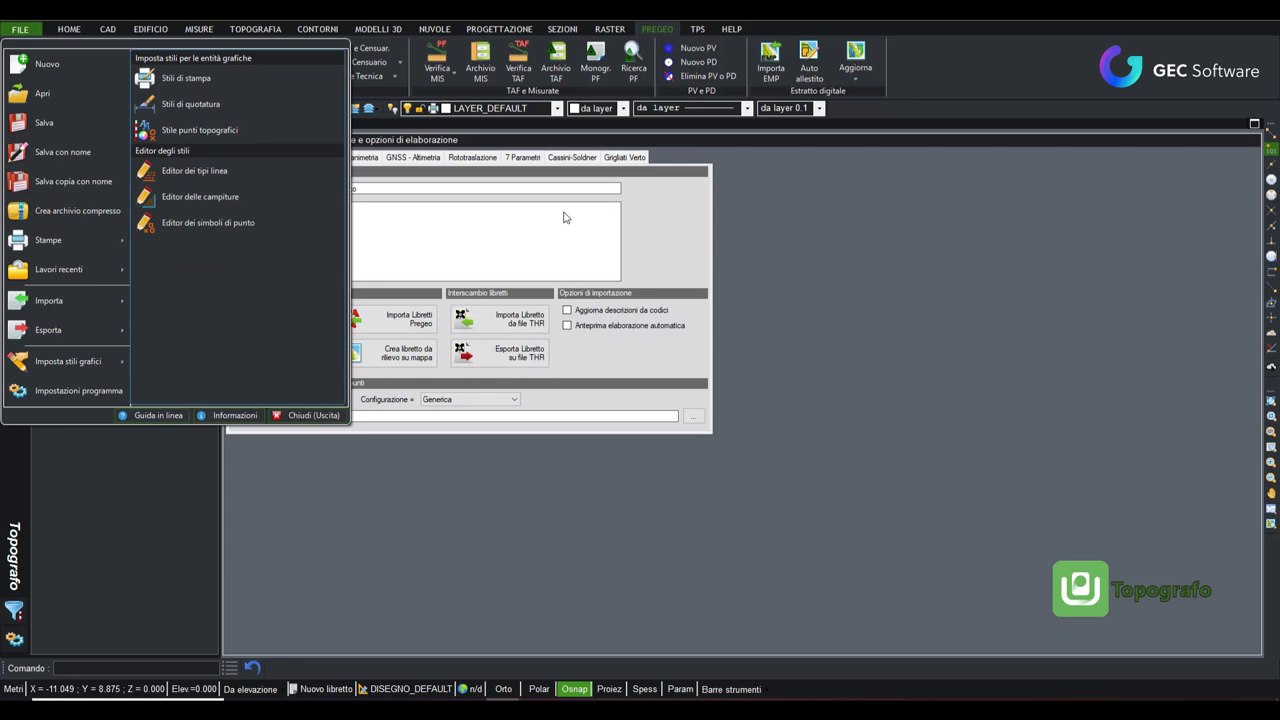
{"action": "left_click", "coordinate": [873, 250]}
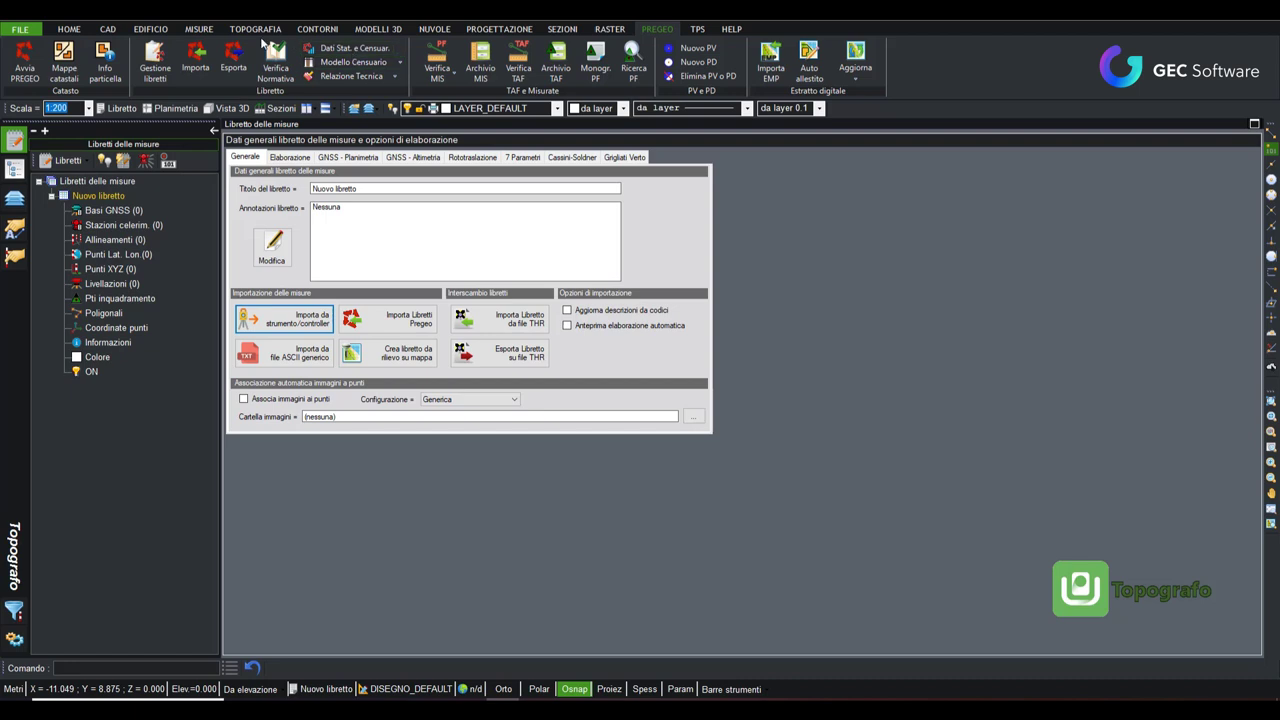
{"action": "left_click", "coordinate": [104, 30]}
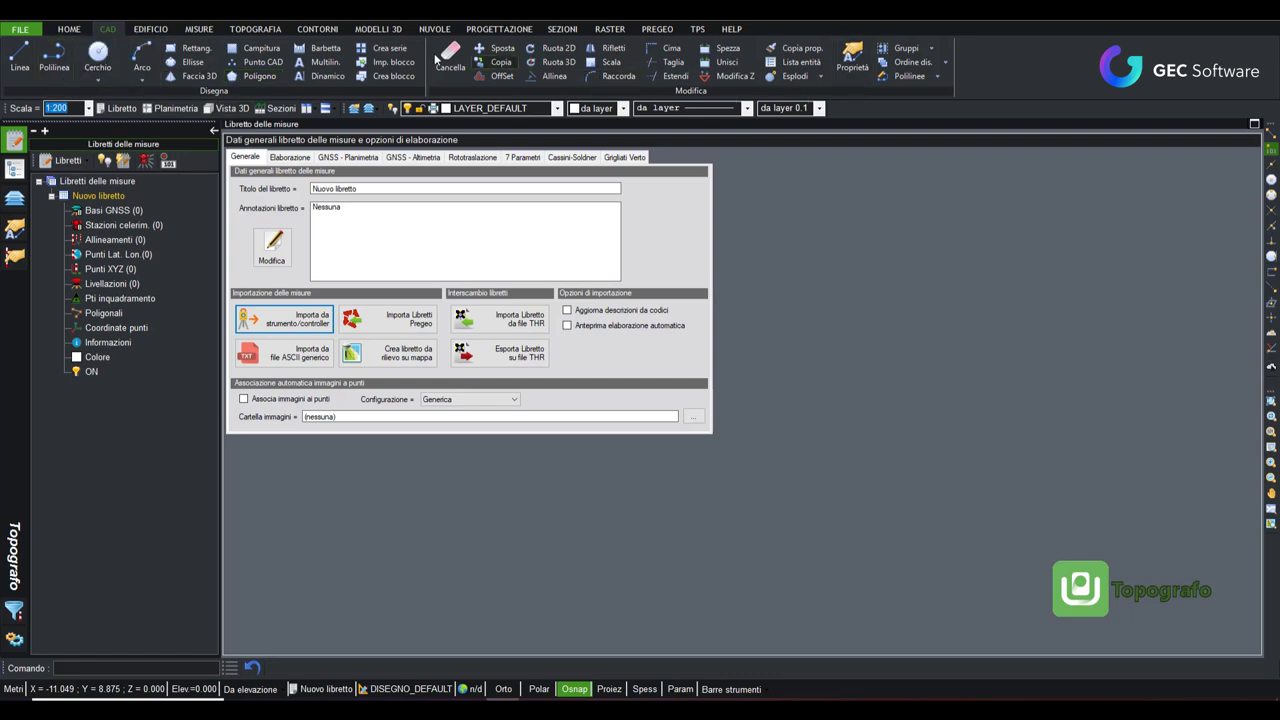
Step: View the MISURE tab's measurement tools, then the TOPOGRAFIA tab's point and calculation tools
{"action": "left_click", "coordinate": [199, 30]}
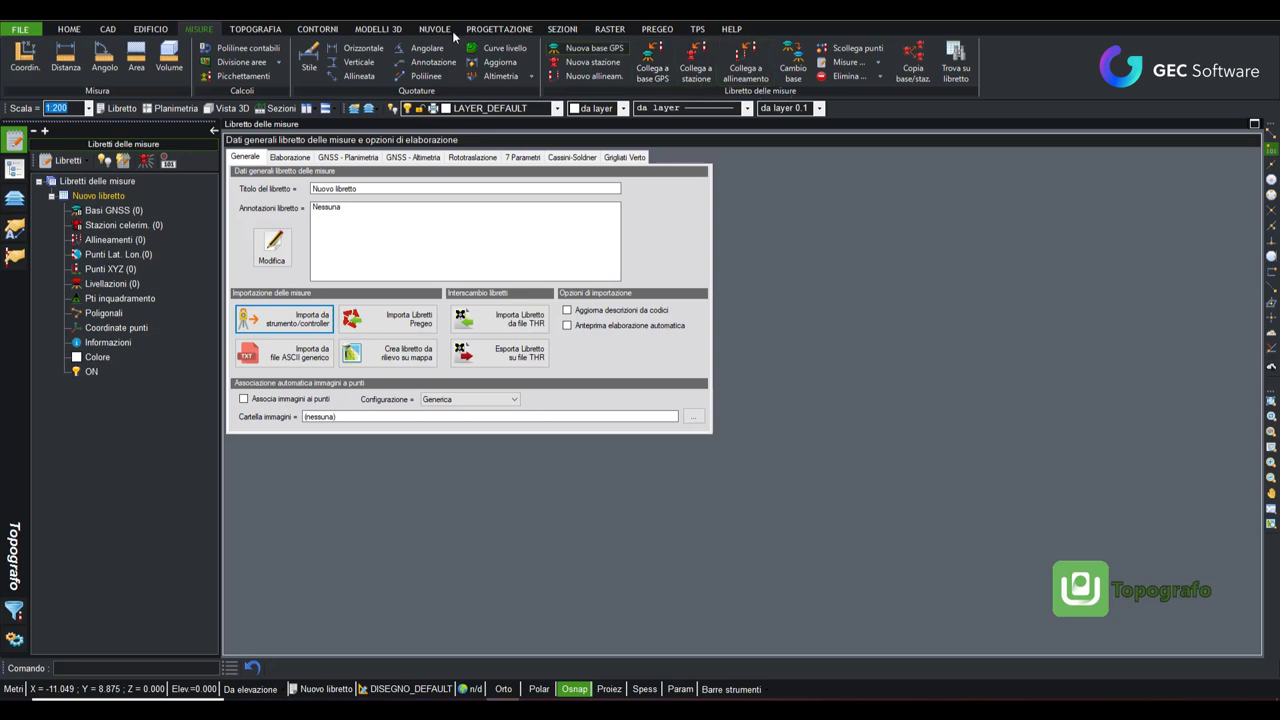
{"action": "left_click", "coordinate": [260, 29]}
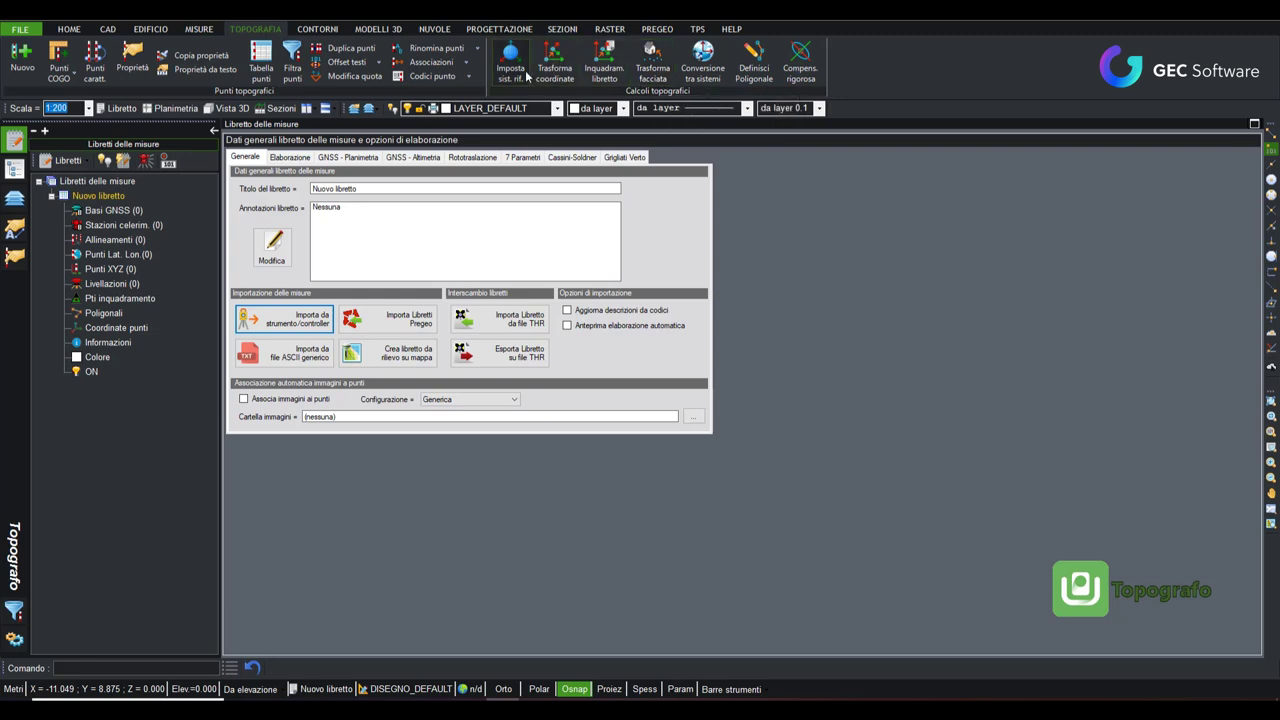
Step: Check the GNSS Planimetria and Altimetria settings, then show Elaborazione options with the CONTORNI tab
{"action": "left_click", "coordinate": [345, 158]}
{"action": "left_click", "coordinate": [412, 158]}
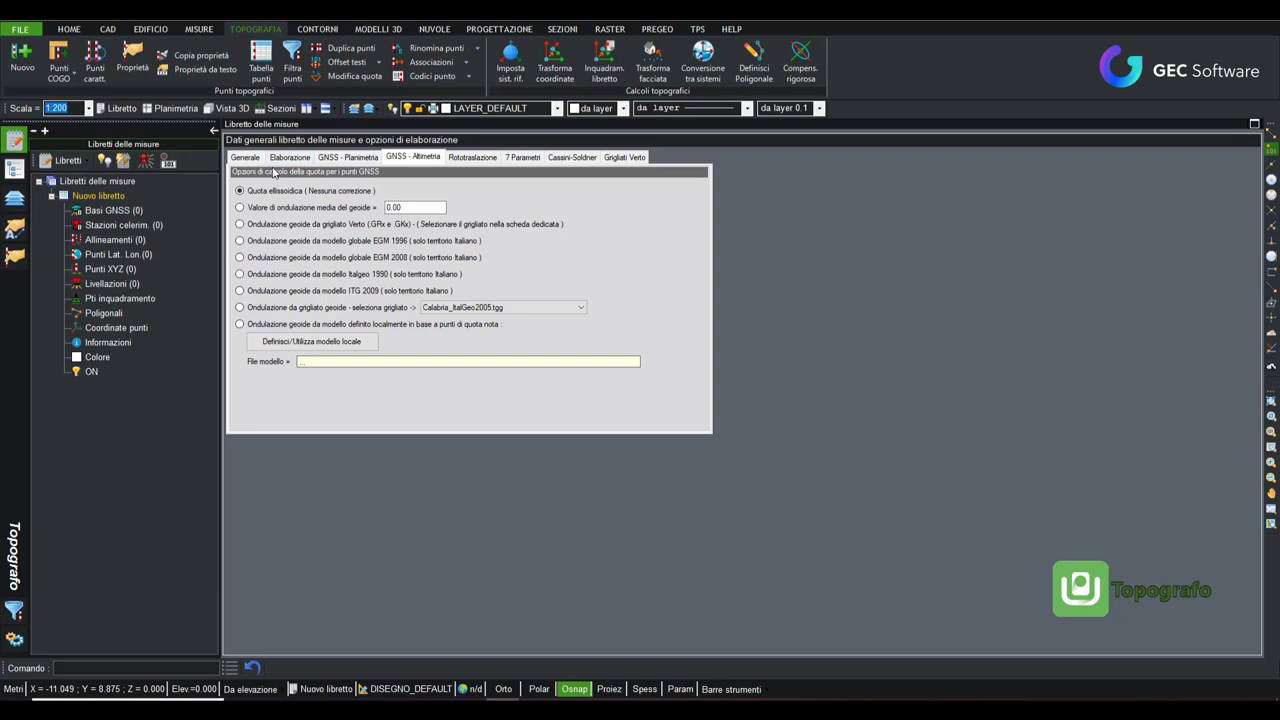
{"action": "left_click", "coordinate": [284, 158]}
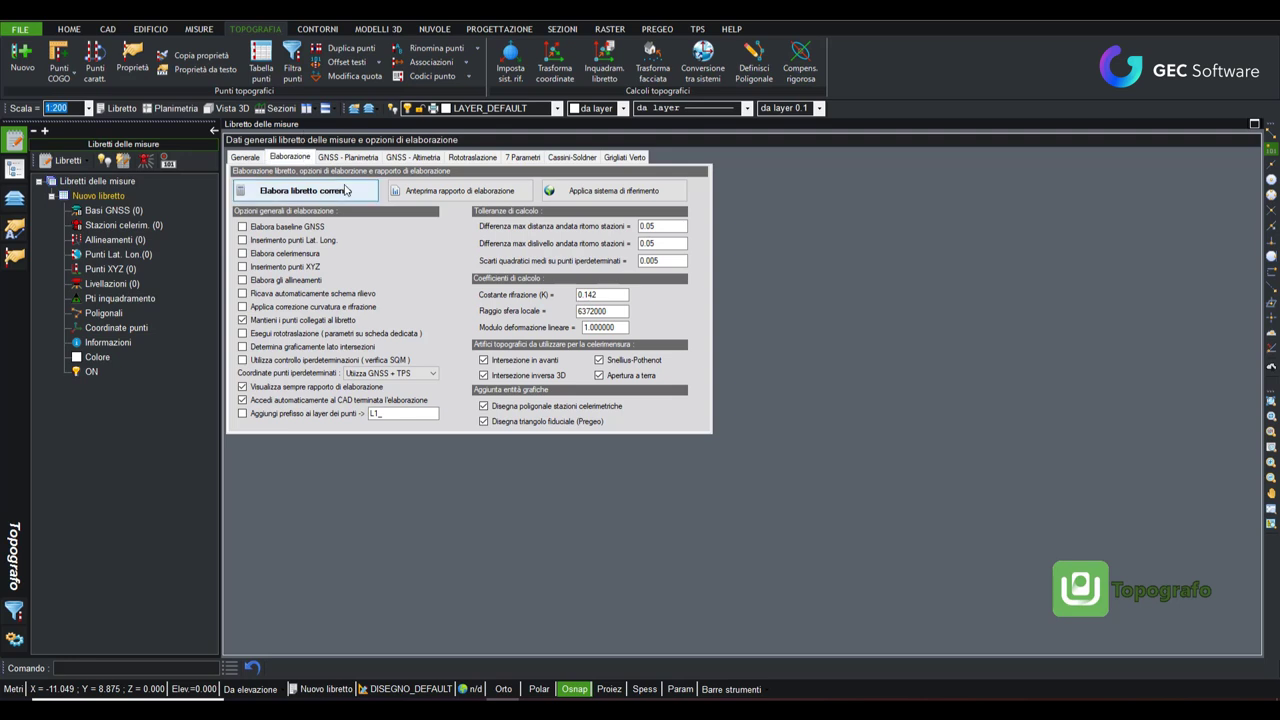
{"action": "left_click", "coordinate": [314, 30]}
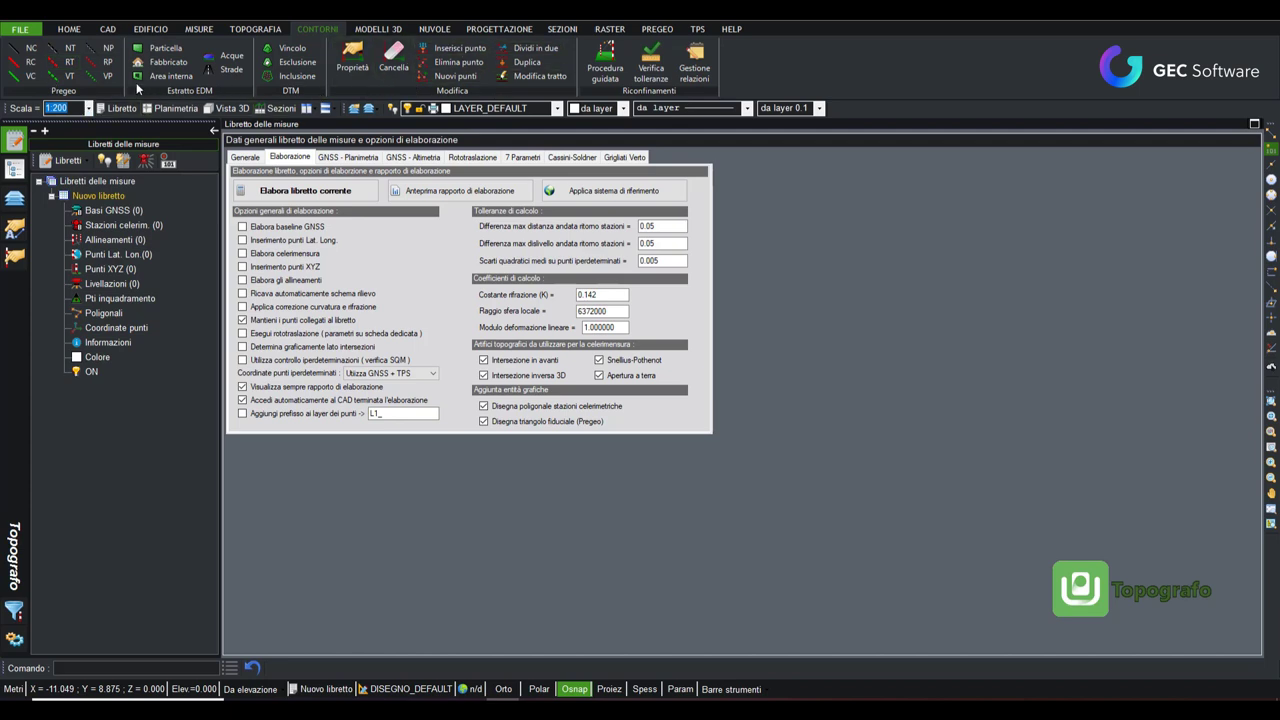
Step: View the MODELLI 3D terrain-model tools, then the NUVOLE point-cloud tools
{"action": "left_click", "coordinate": [375, 29]}
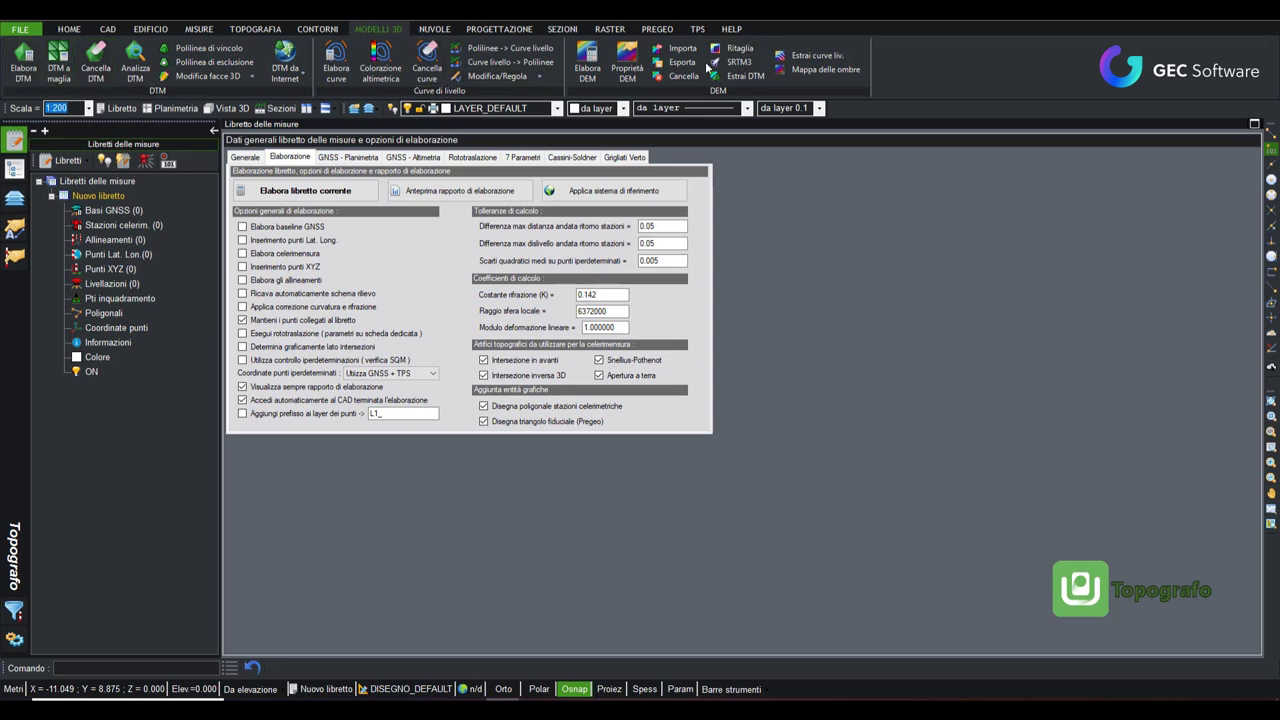
{"action": "left_click", "coordinate": [434, 28]}
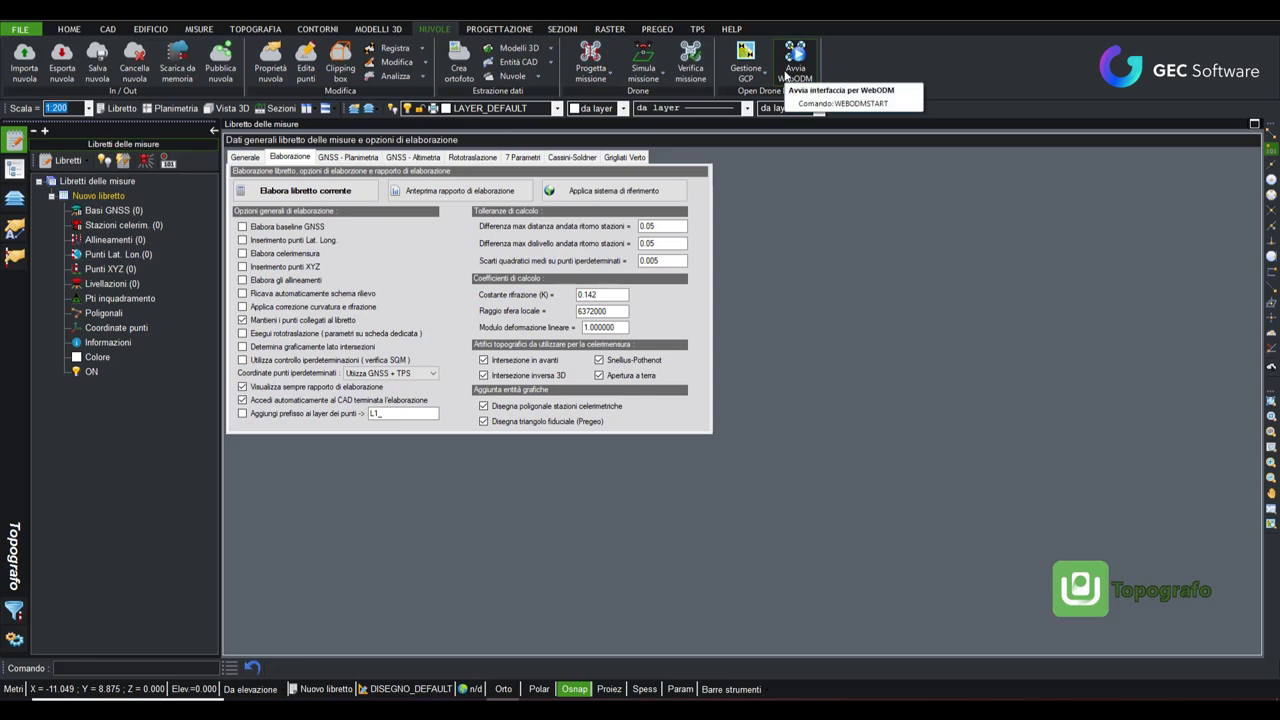
Step: View the PROGETTAZIONE design tools, then the SEZIONI cross-section and profile tools
{"action": "left_click", "coordinate": [517, 31]}
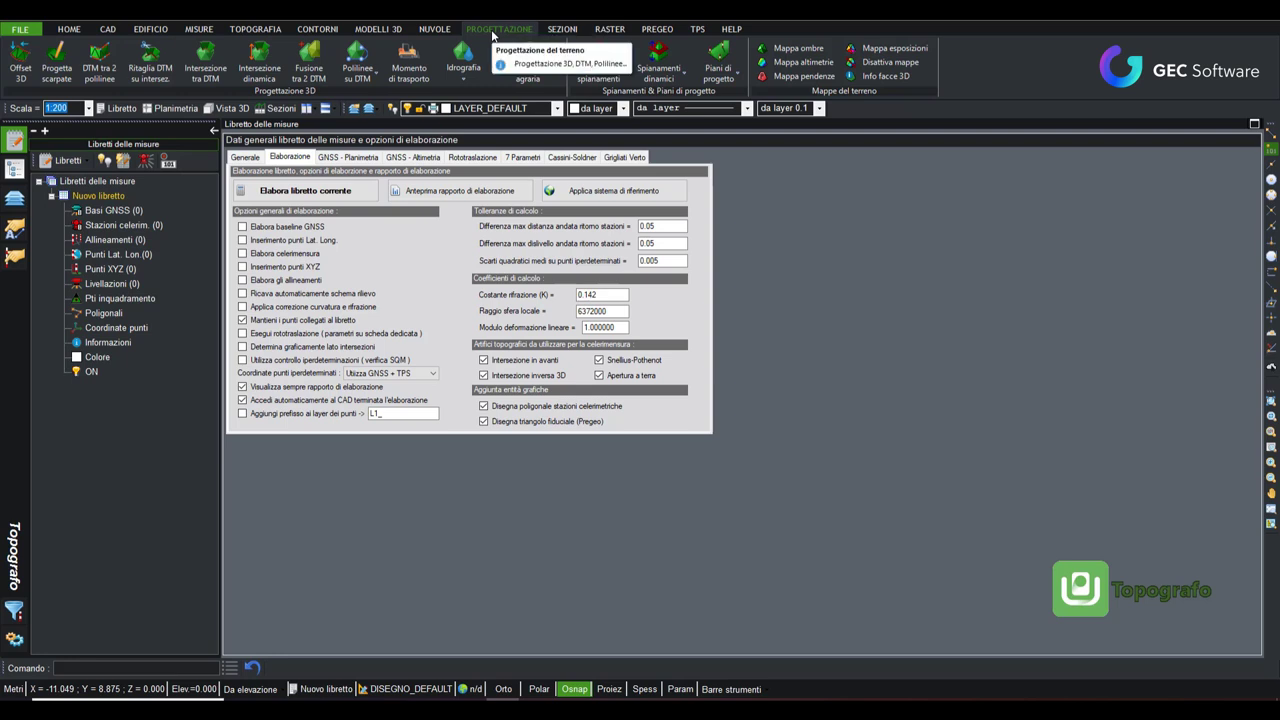
{"action": "left_click", "coordinate": [561, 31]}
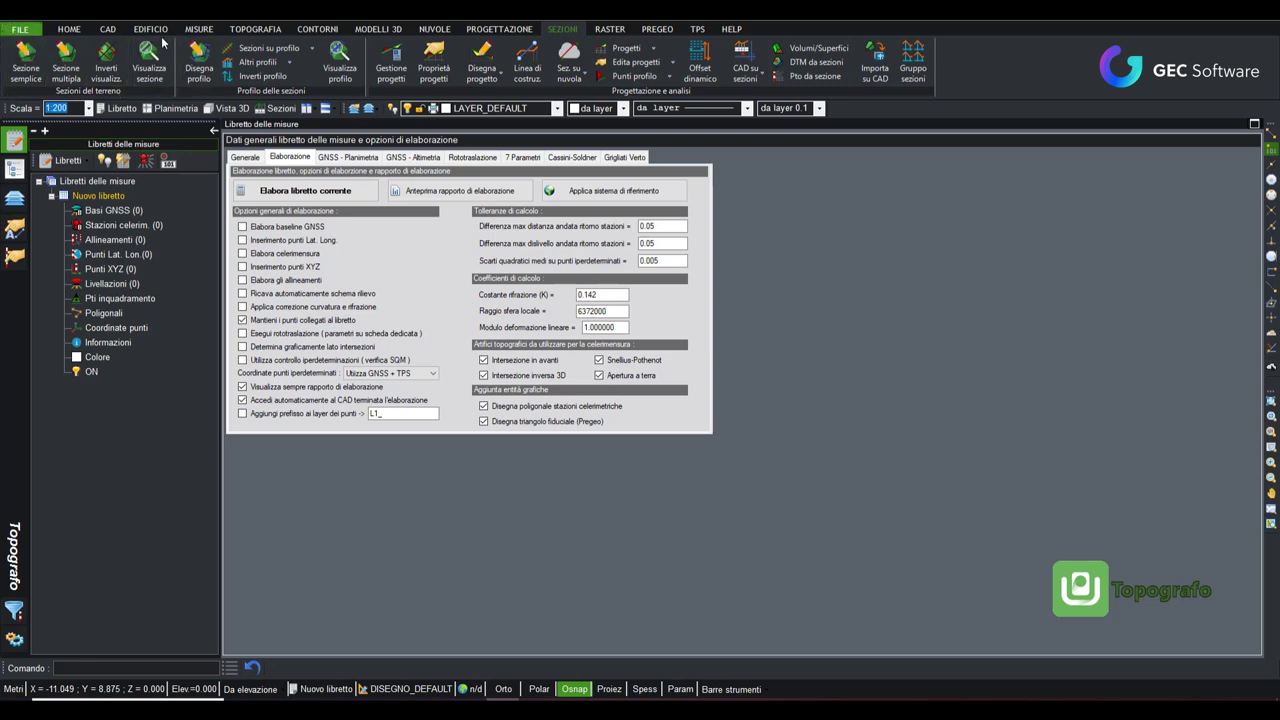
Step: View the RASTER import and georeferencing tools, then switch back to the CONTORNI tab
{"action": "left_click", "coordinate": [609, 29]}
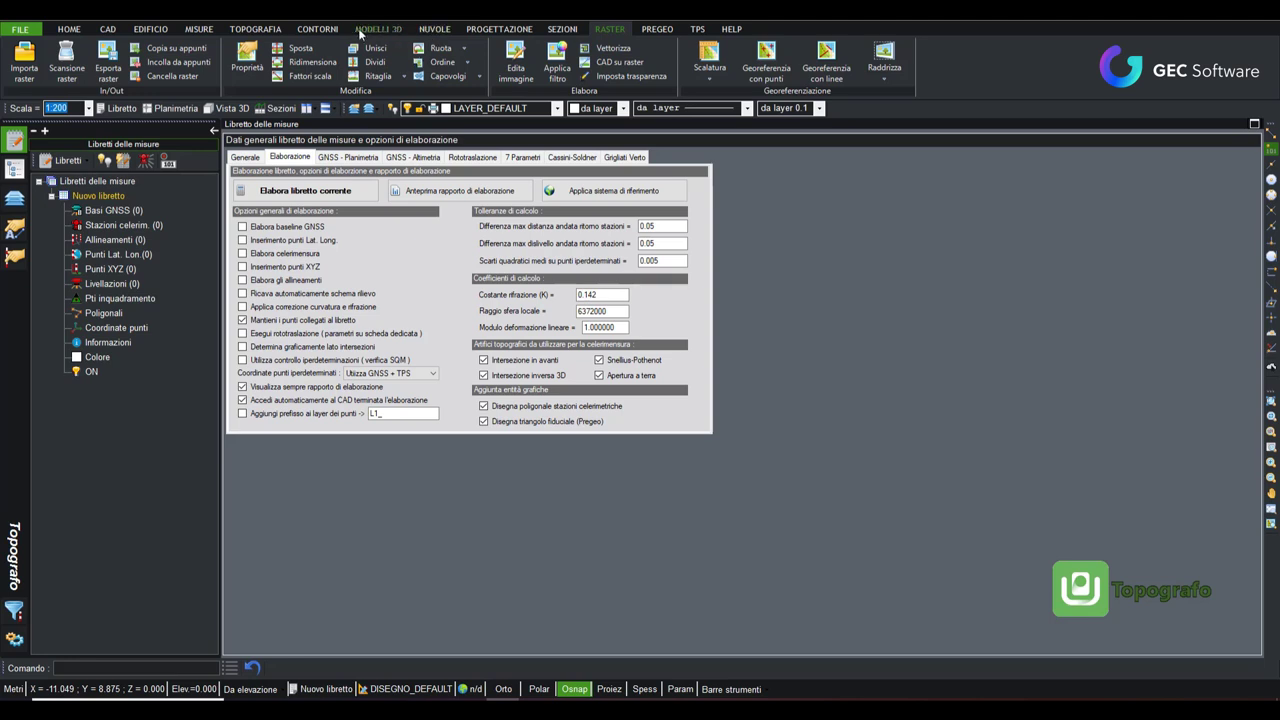
{"action": "left_click", "coordinate": [333, 30]}
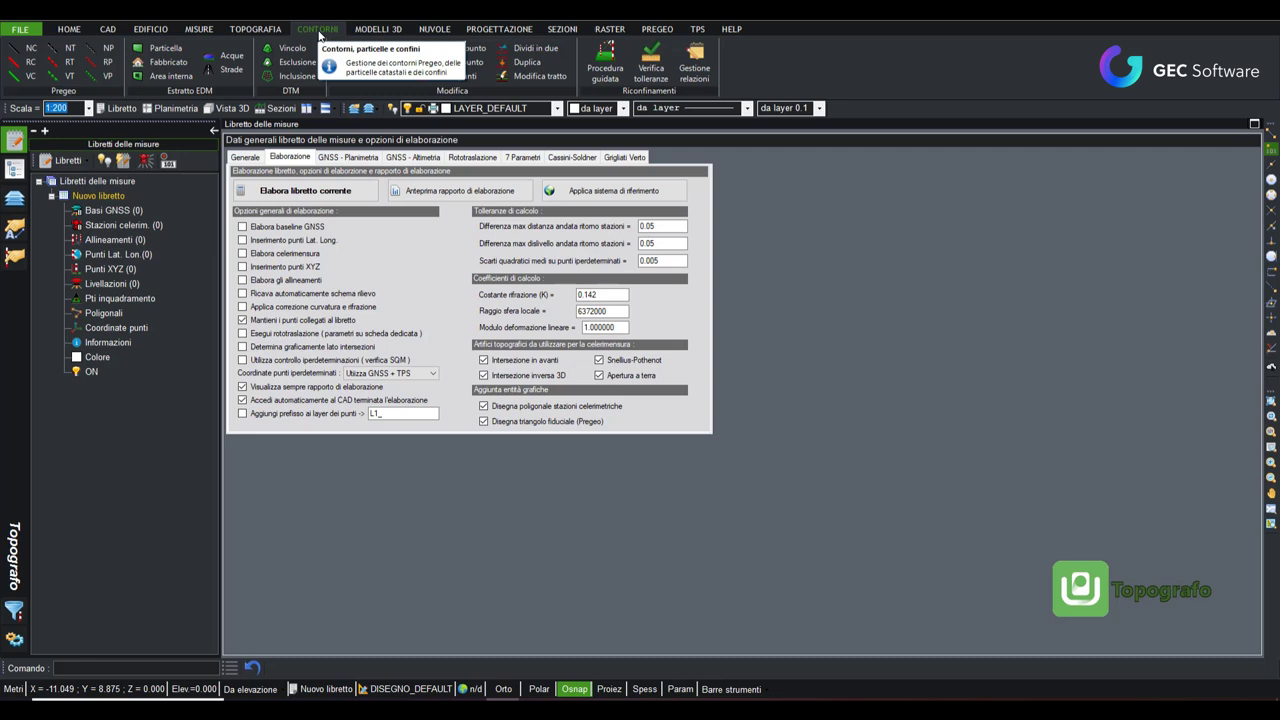
{"action": "left_click", "coordinate": [606, 72]}
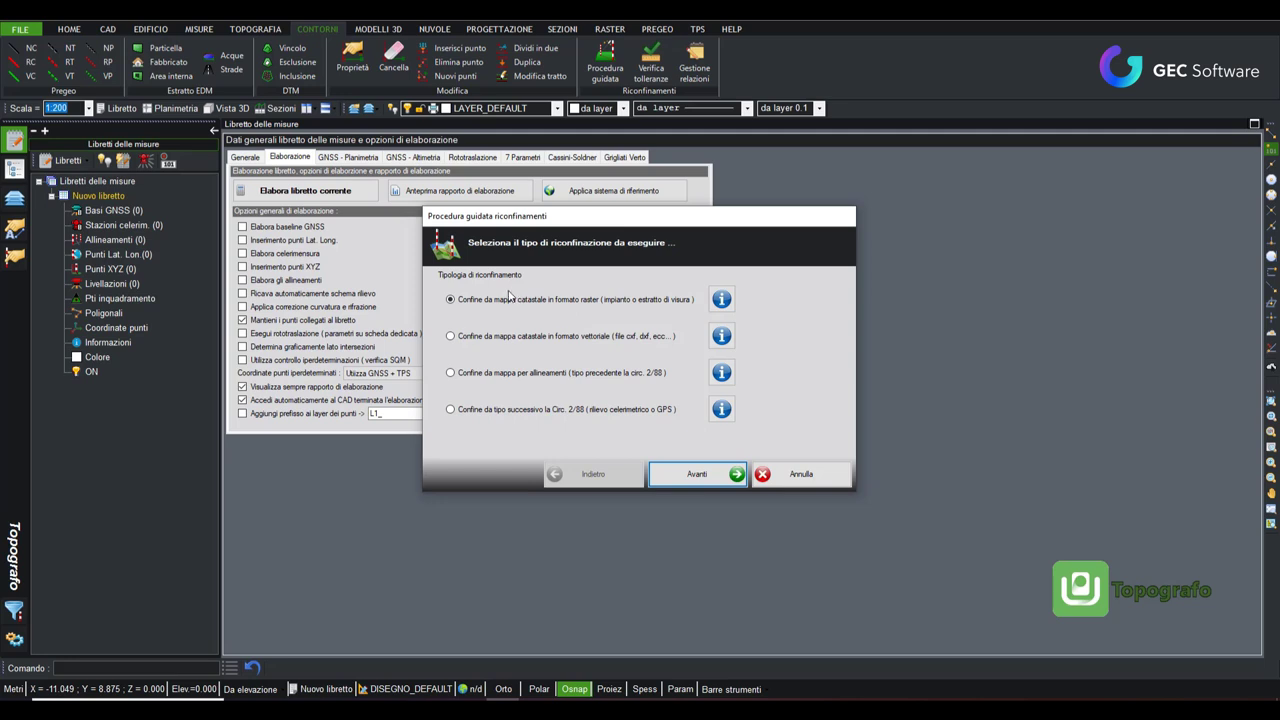
{"action": "left_click", "coordinate": [800, 476]}
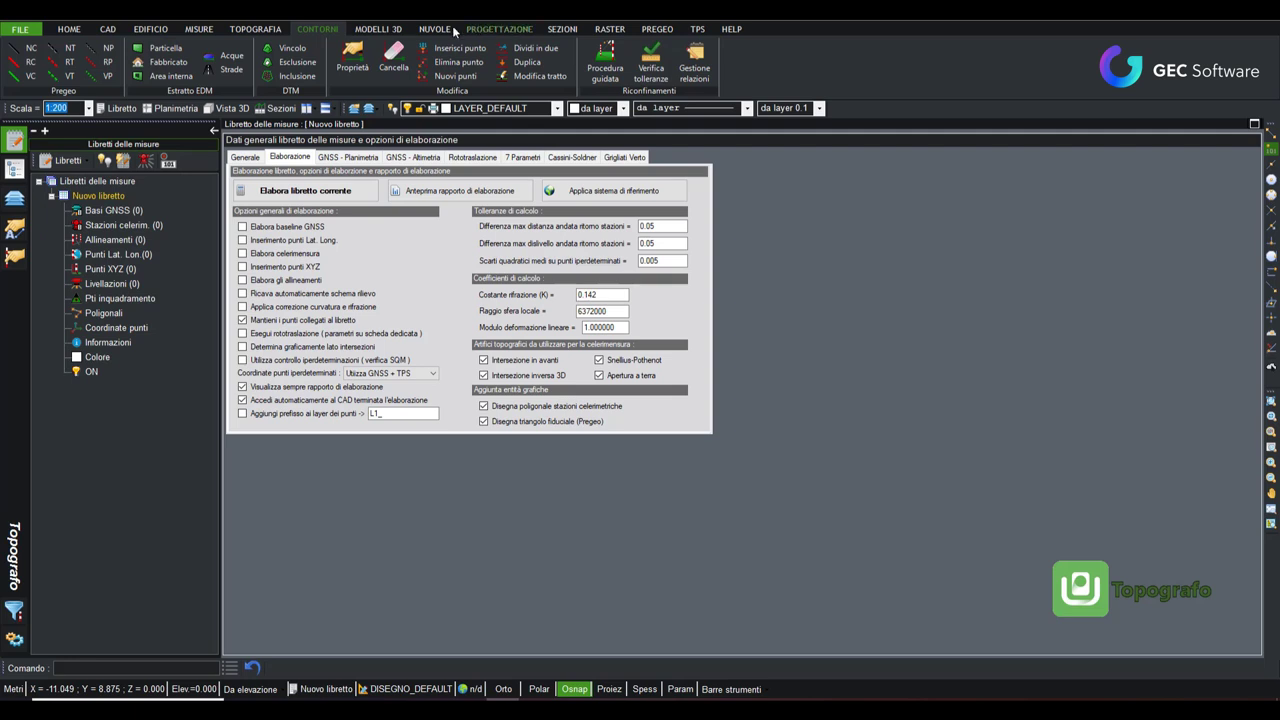
Step: On the PROGETTAZIONE tab, expand the Progettazione agraria dropdown of agricultural design commands
{"action": "left_click", "coordinate": [505, 30]}
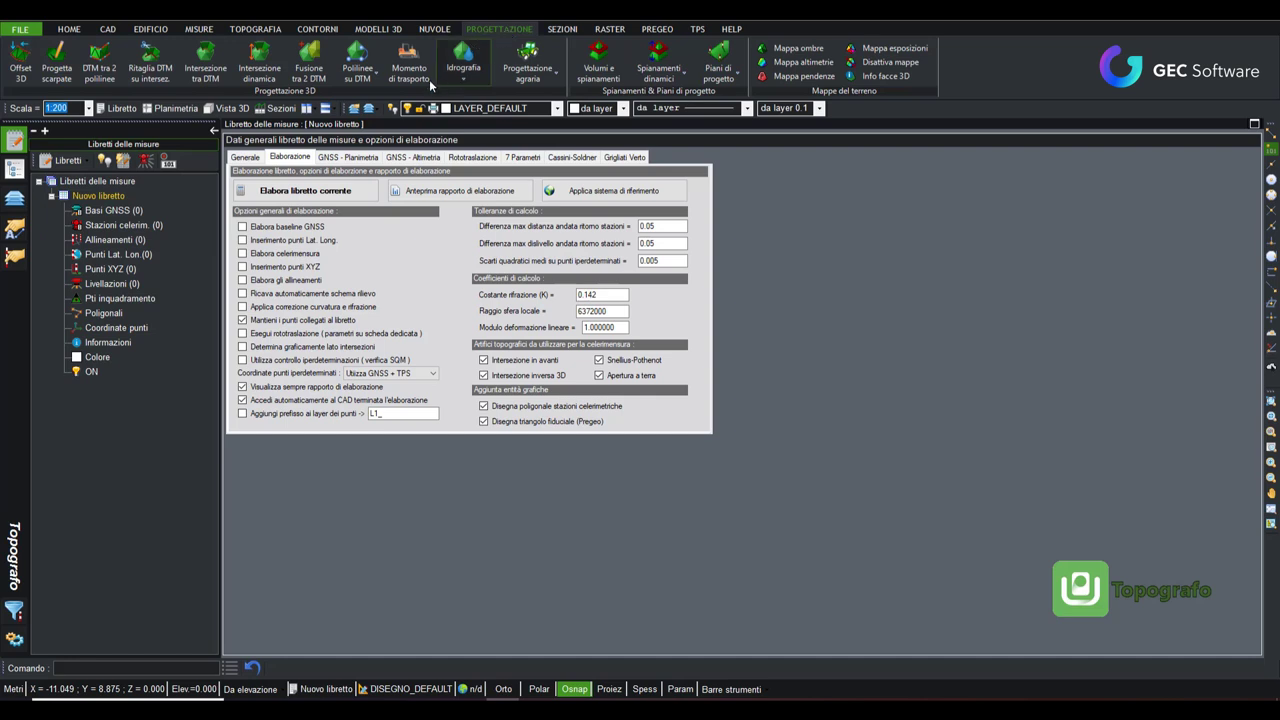
{"action": "left_click", "coordinate": [548, 80]}
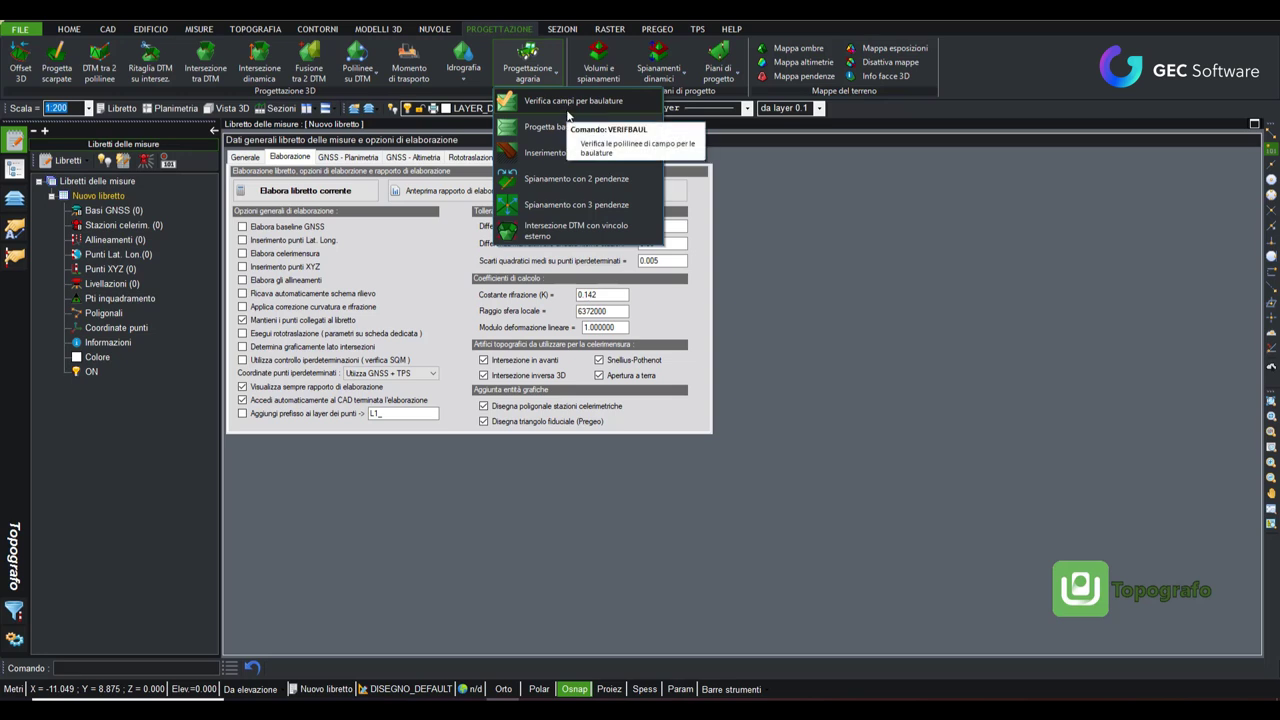